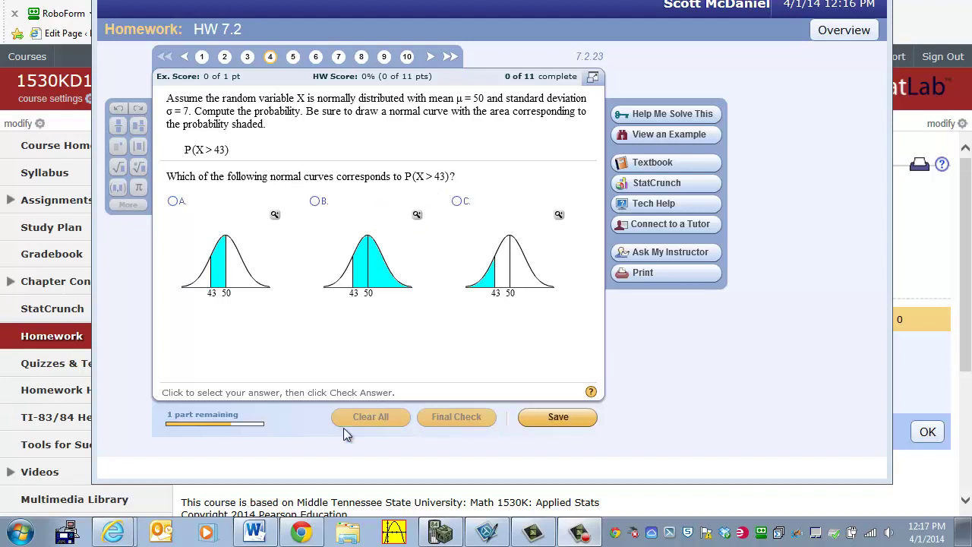
- Launch StatCrunch from the homework page in Chrome and show the Stat > Calculators submenu
left_click(307, 531)
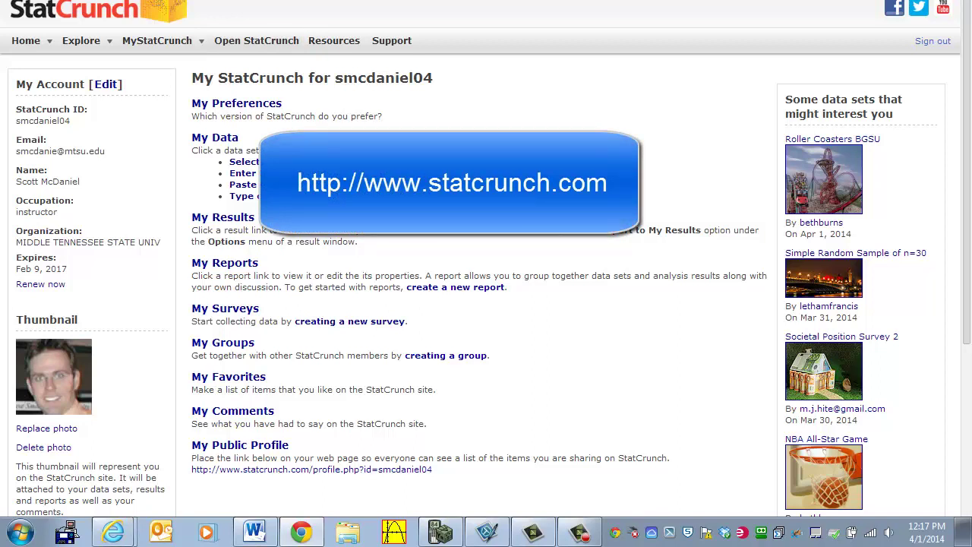
left_click(244, 42)
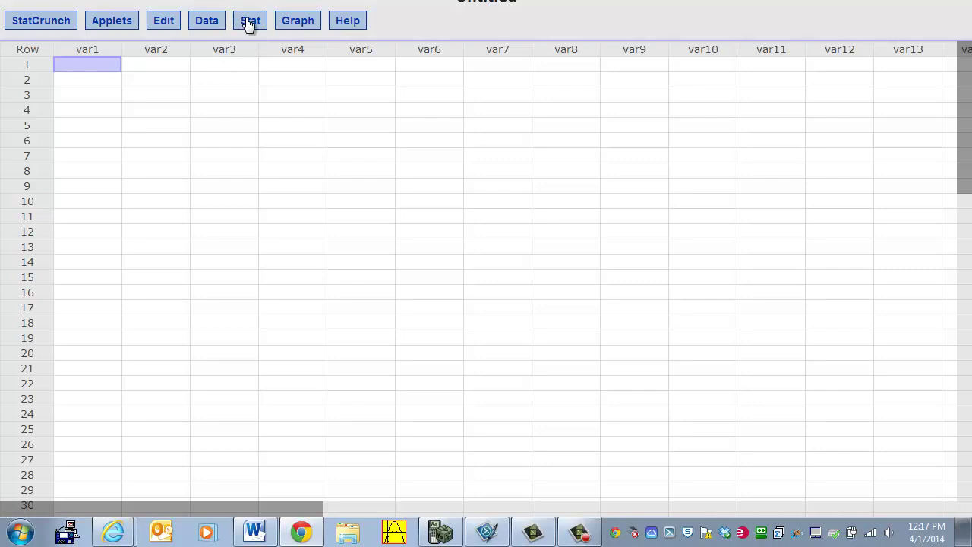
left_click(250, 22)
mouse_move(301, 39)
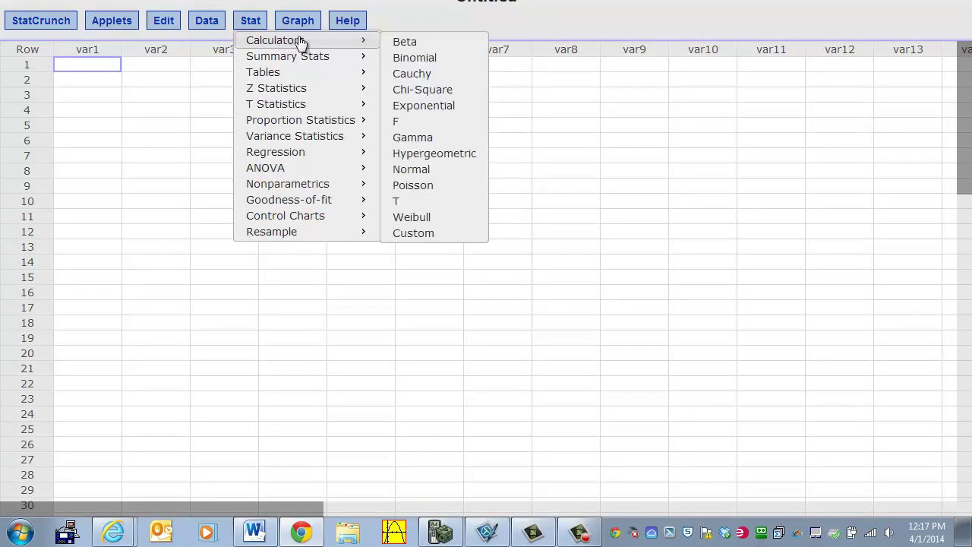
- Open the Normal calculator and set mean 50 and standard deviation 7
left_click(428, 176)
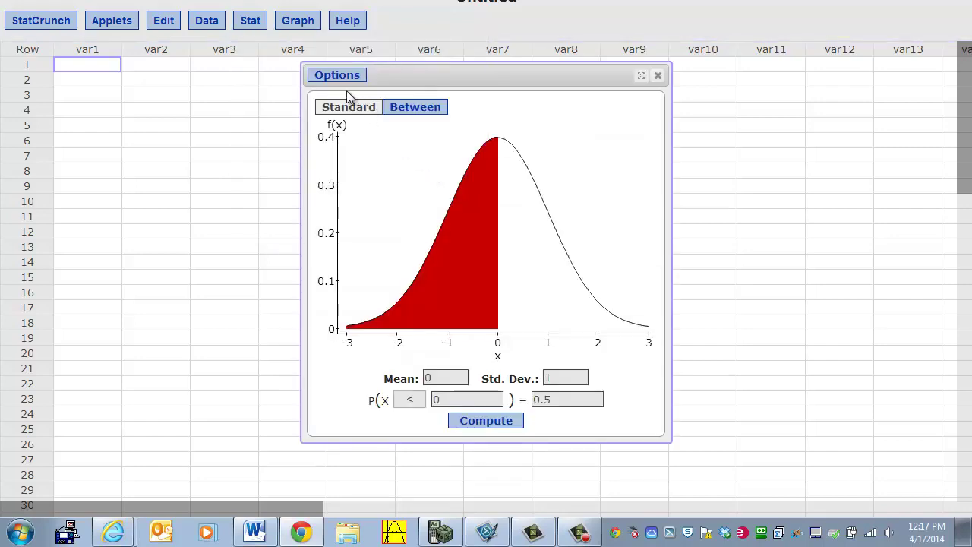
left_click_drag(413, 76, 369, 55)
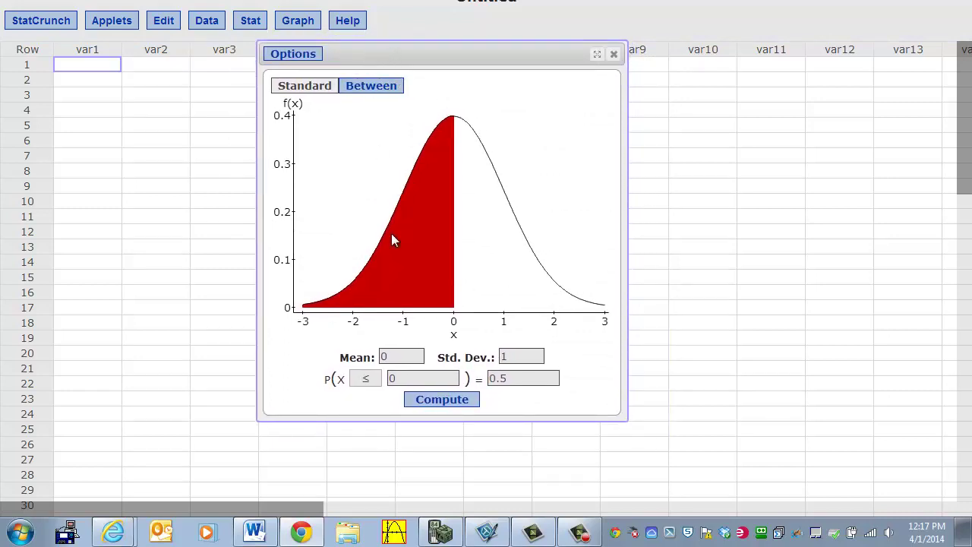
double_click(399, 356)
type("50")
double_click(506, 357)
key("alt+Tab")
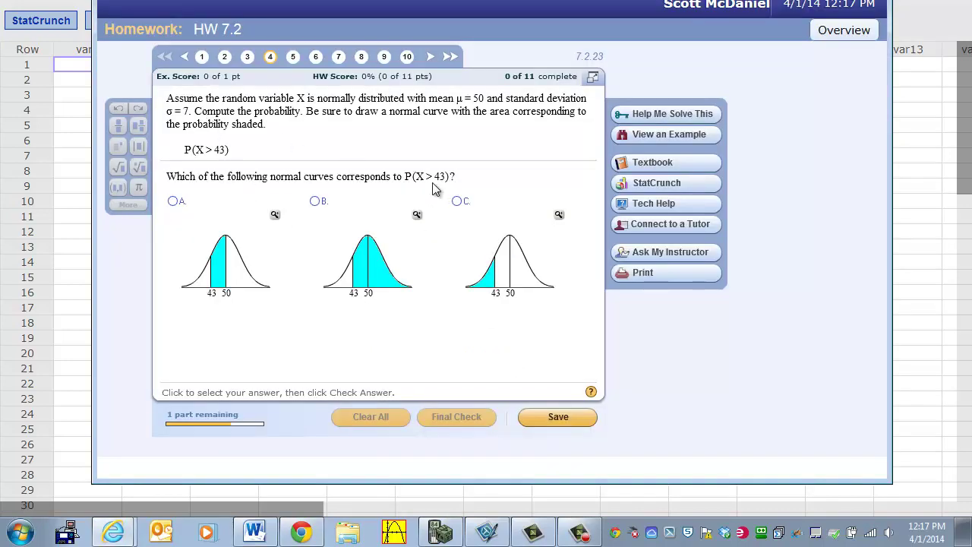
key("alt+Tab")
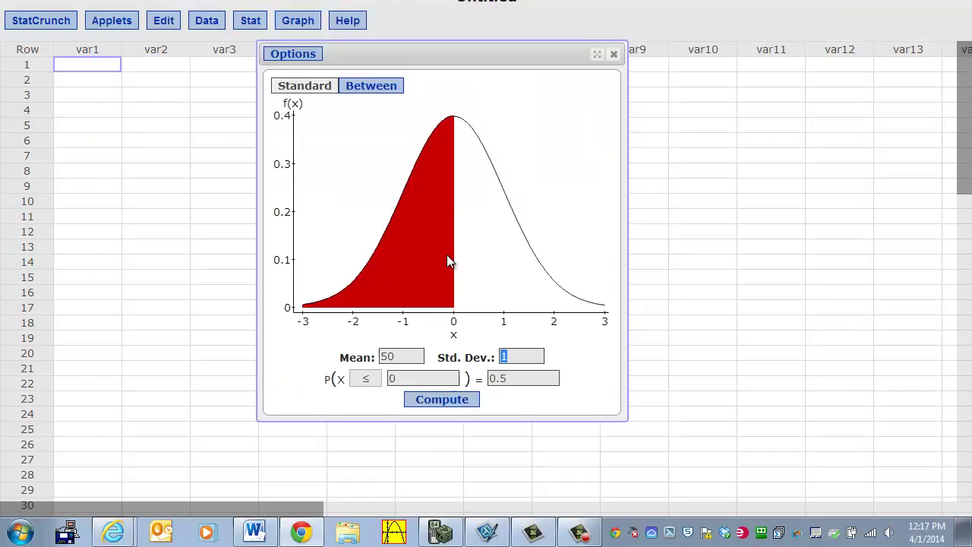
type("7")
- Compute P(X ≥ 43), which gives 0.84134475
left_click(373, 379)
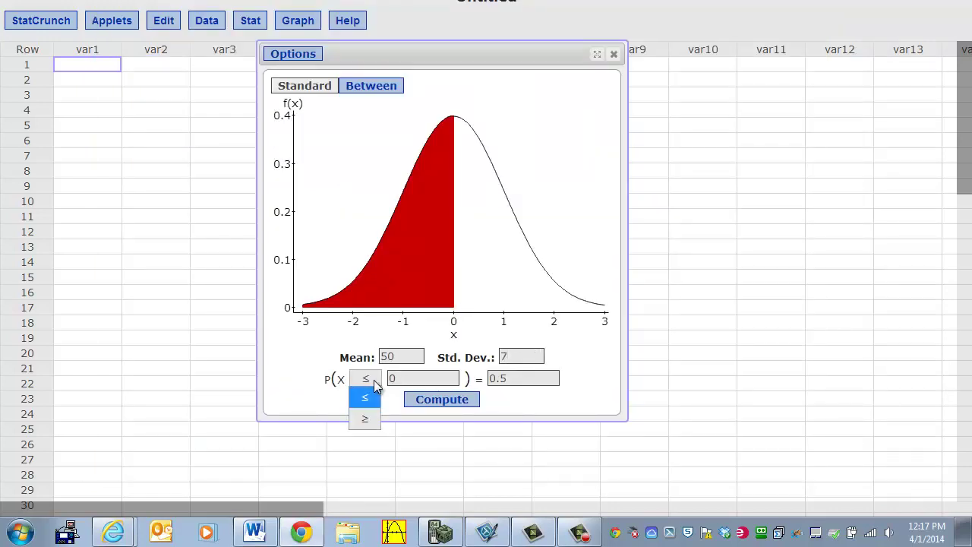
left_click(376, 416)
double_click(413, 377)
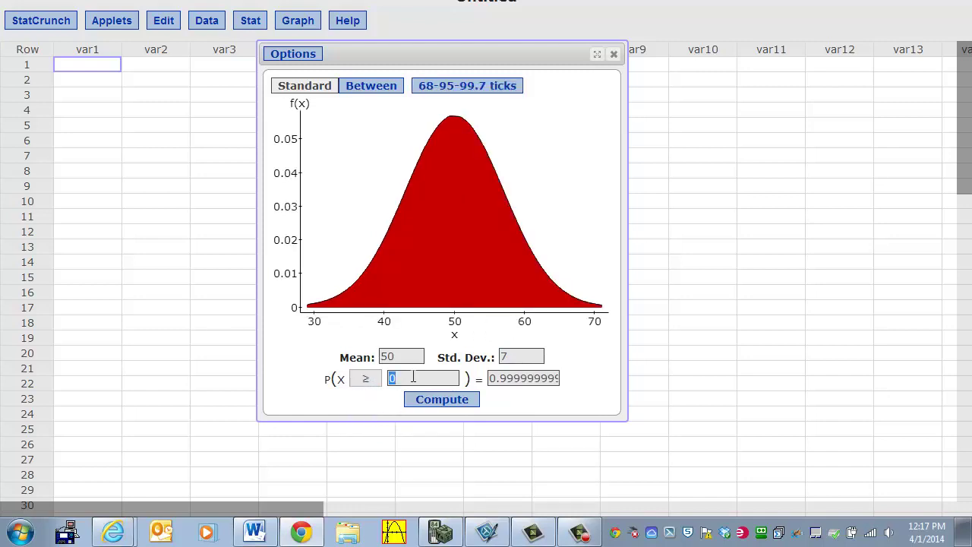
type("43")
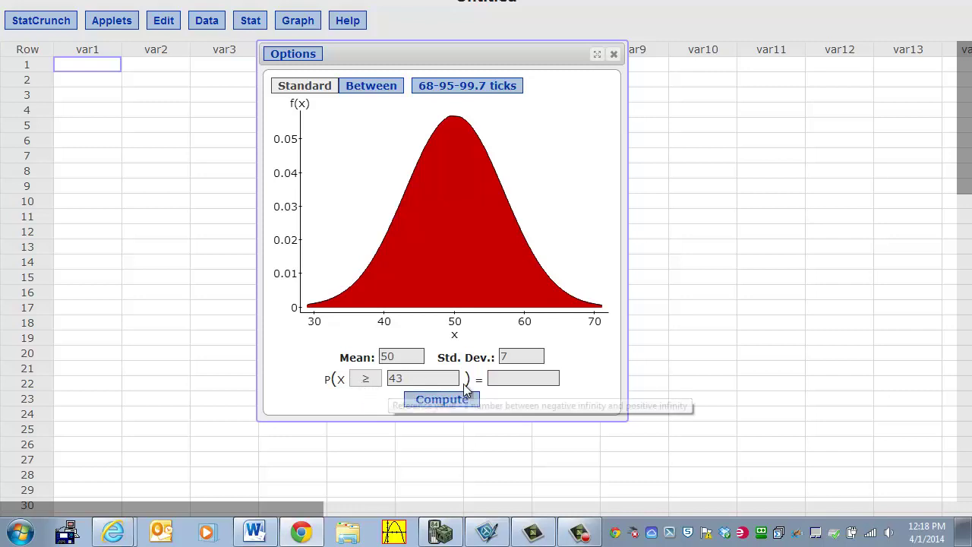
left_click(525, 378)
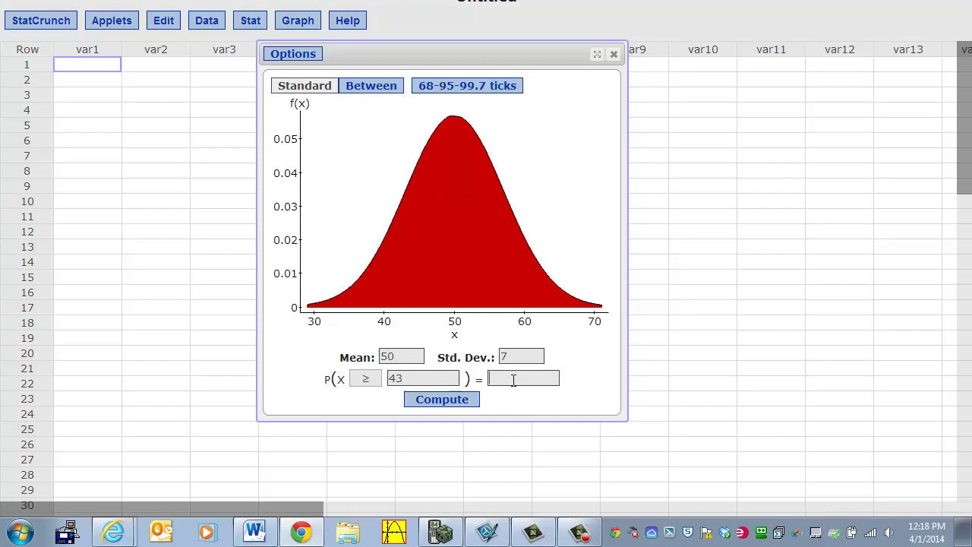
left_click(443, 401)
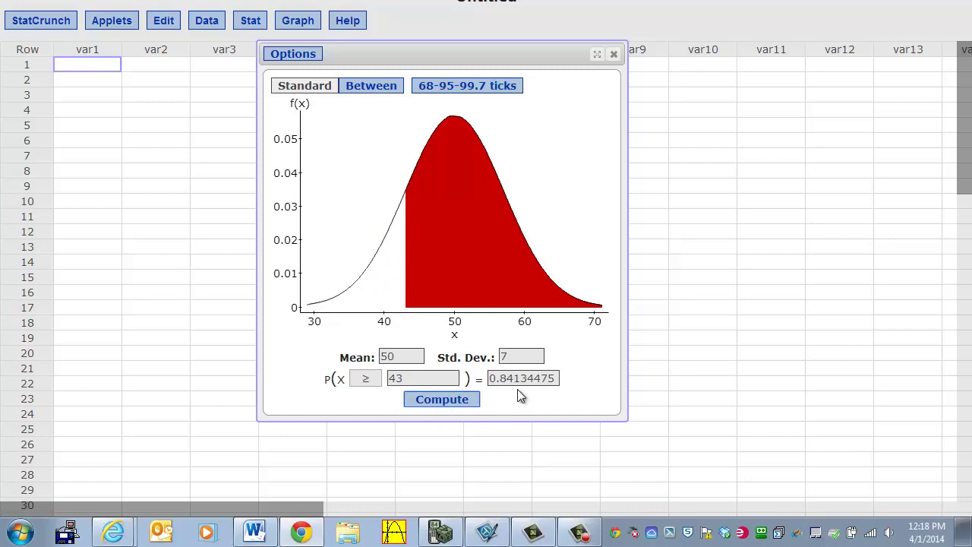
- Choose curve B as the shaded area for P(X > 43) and submit it
key("alt+Tab")
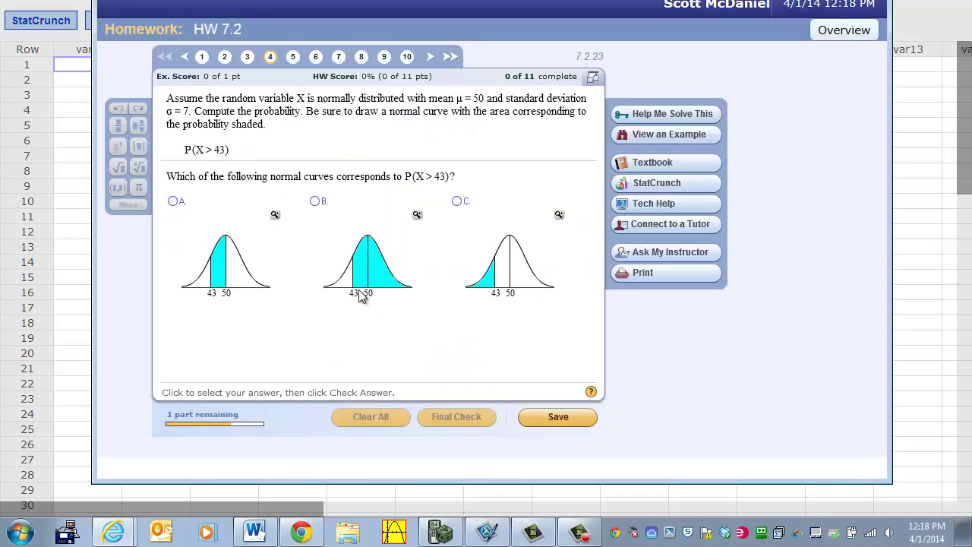
left_click(314, 202)
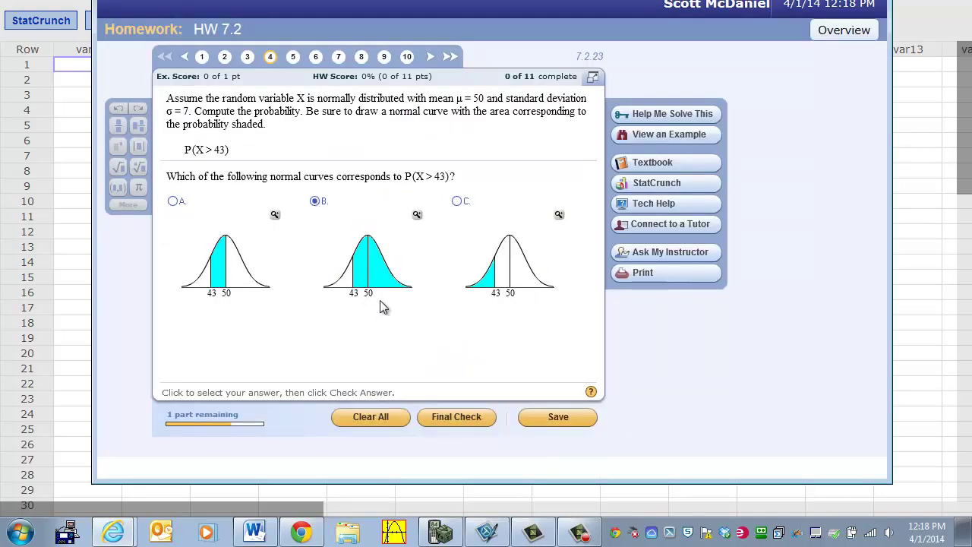
left_click(460, 417)
left_click(381, 258)
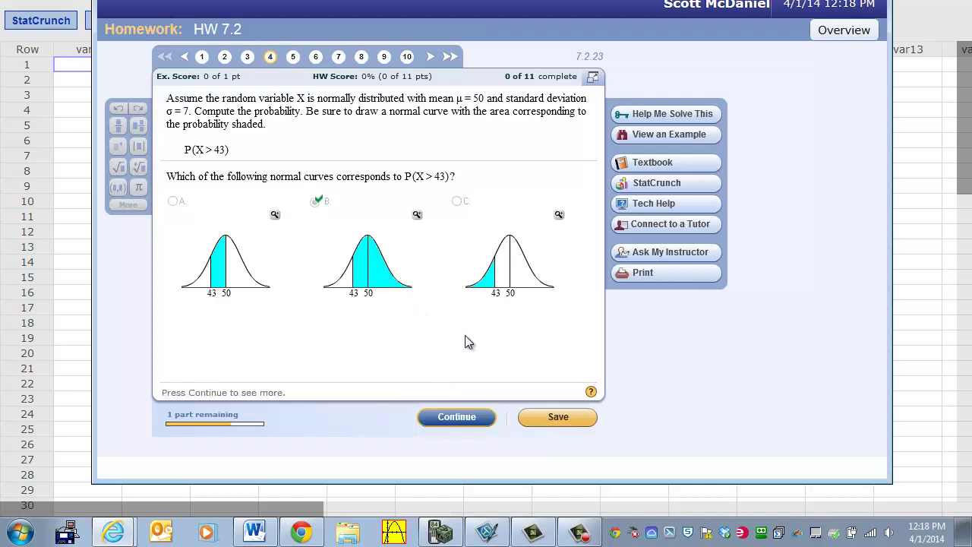
- Answer the probability as 0.8413 and check it, getting it marked correct
left_click(467, 416)
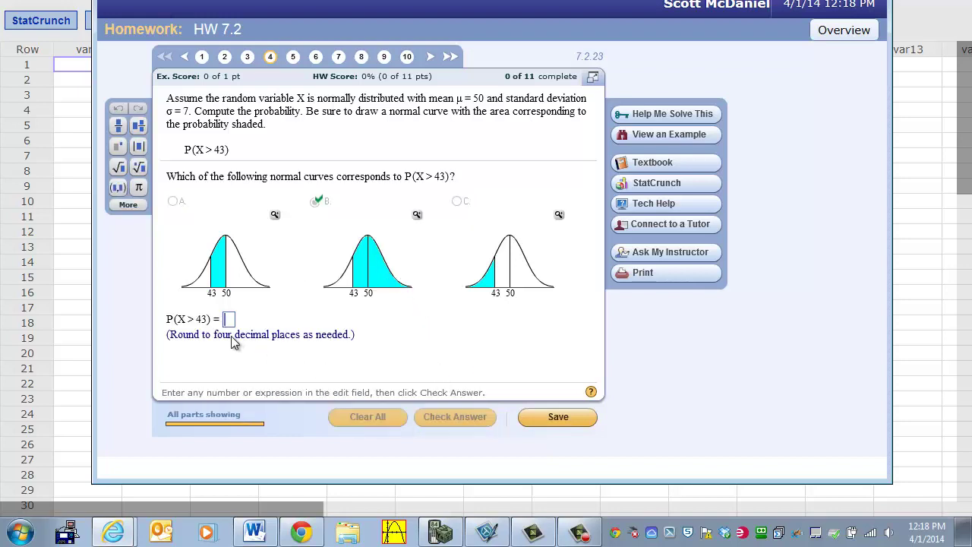
key("alt+Tab")
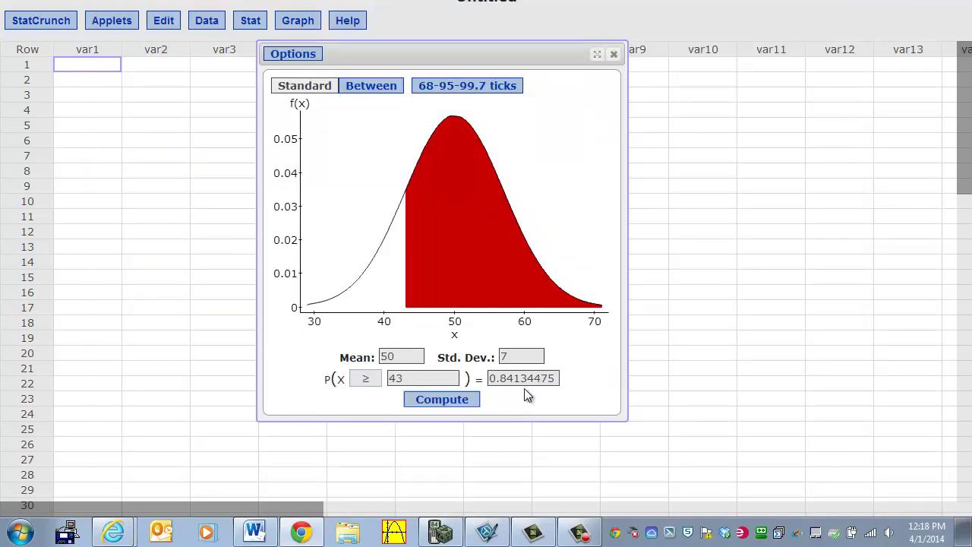
key("alt+Tab")
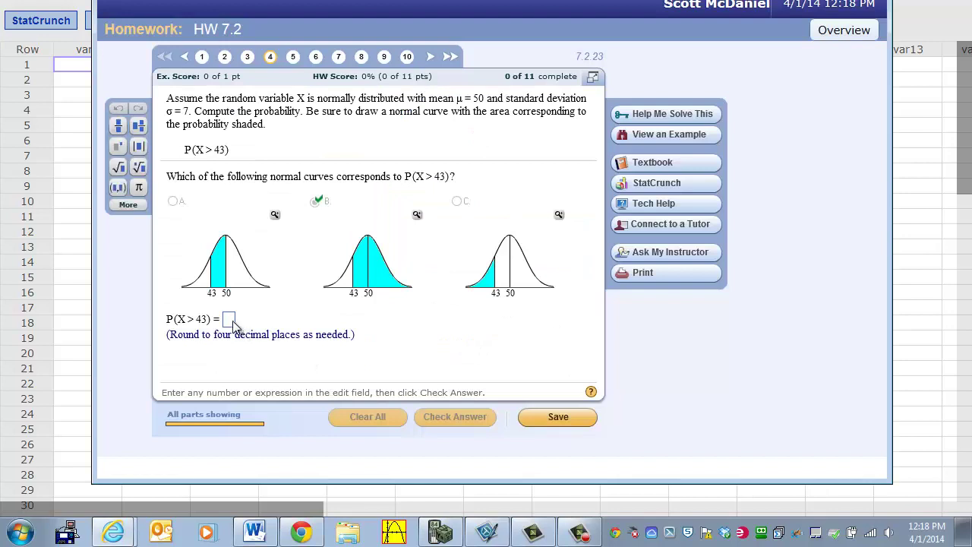
left_click(230, 321)
type(".8413")
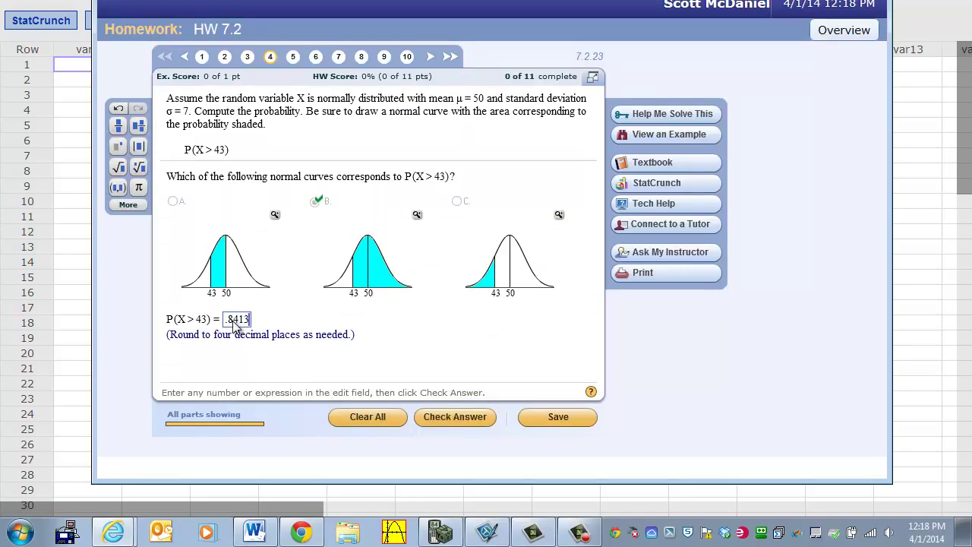
left_click(455, 417)
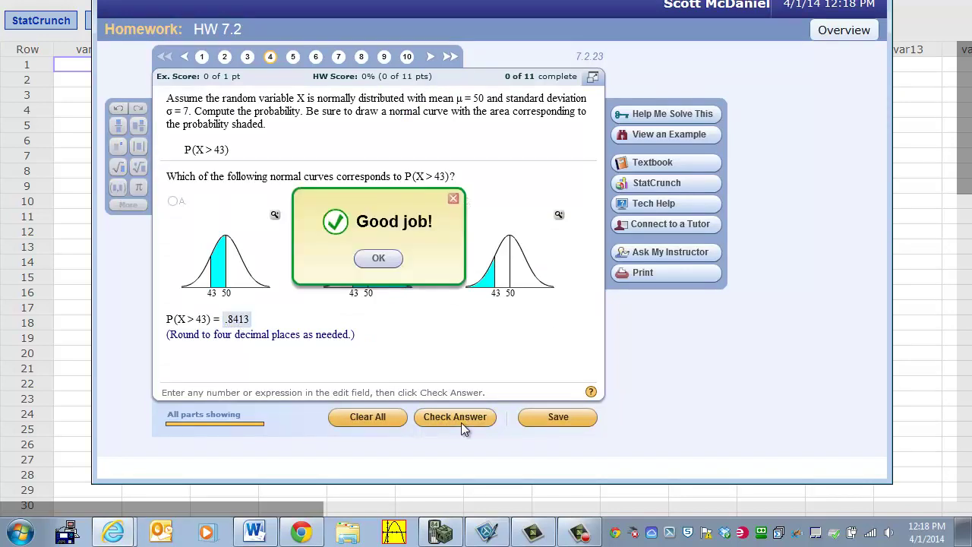
left_click(384, 259)
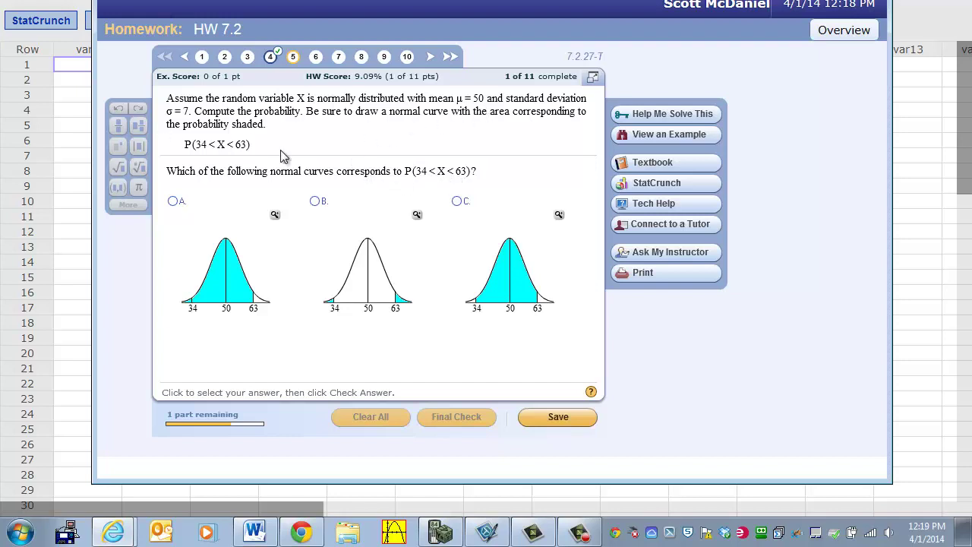
- Switch the Normal calculator to Between mode and enter 34 as the lower bound
key("alt+Tab")
key("Tab")
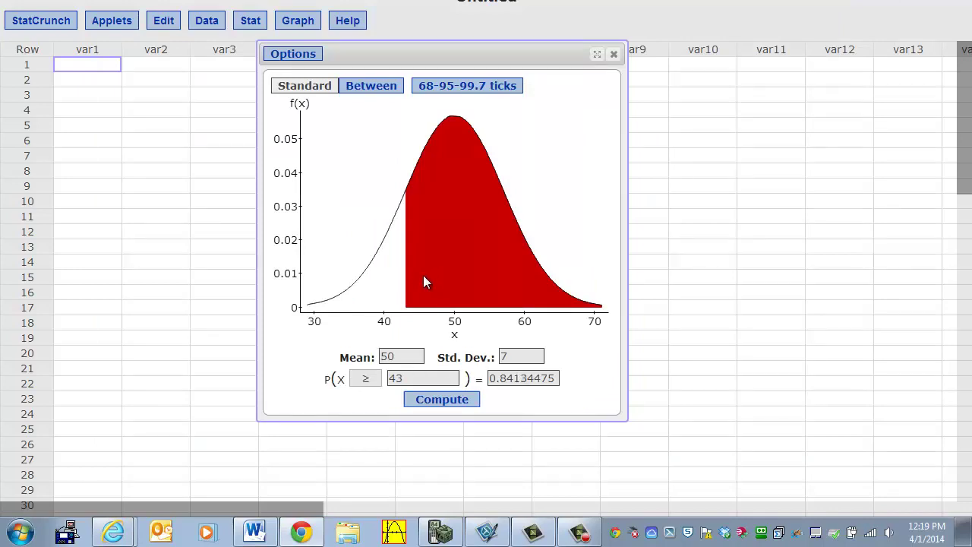
left_click(368, 88)
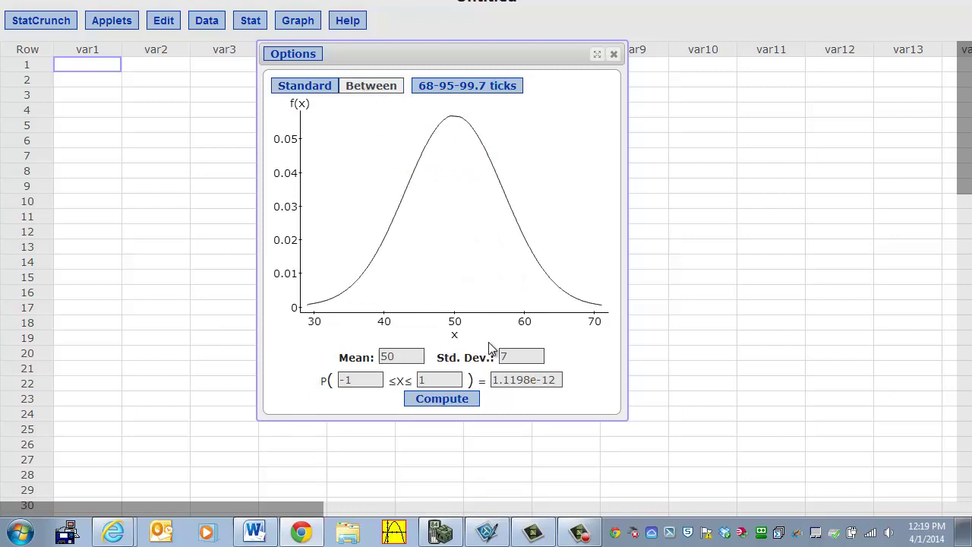
left_click_drag(372, 381, 329, 388)
type("434")
key("alt+Tab")
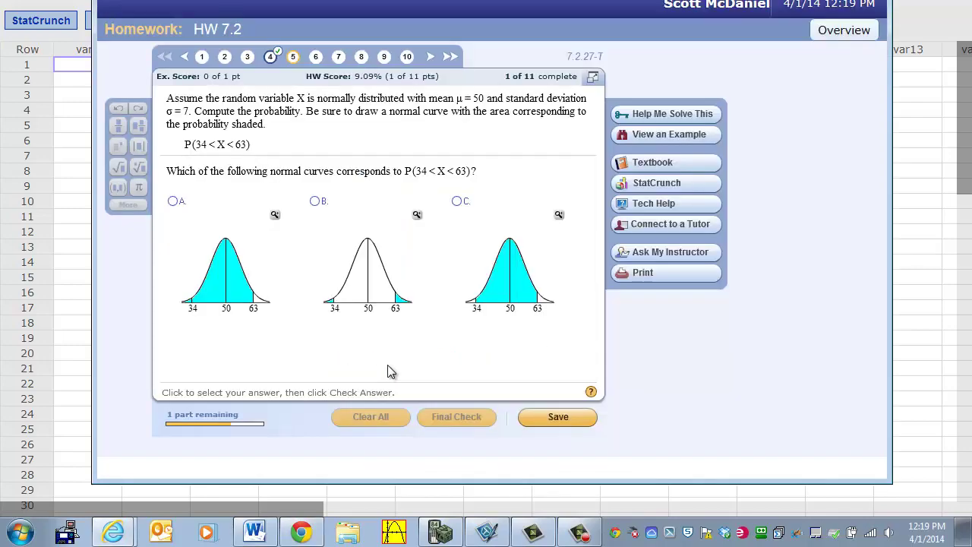
key("alt+Tab")
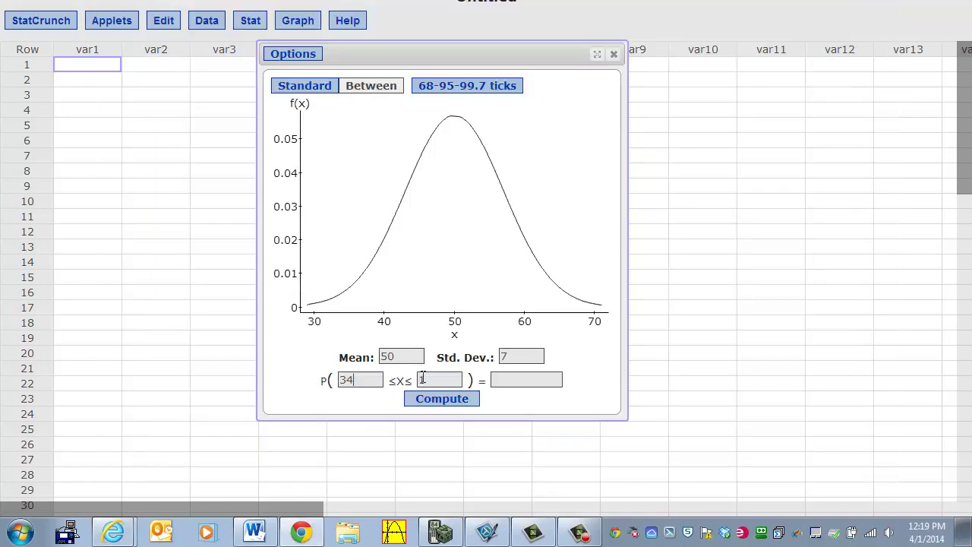
- Set the upper bound to 63, compute 0.95721909, and return to the homework
double_click(445, 379)
type("63")
left_click(452, 408)
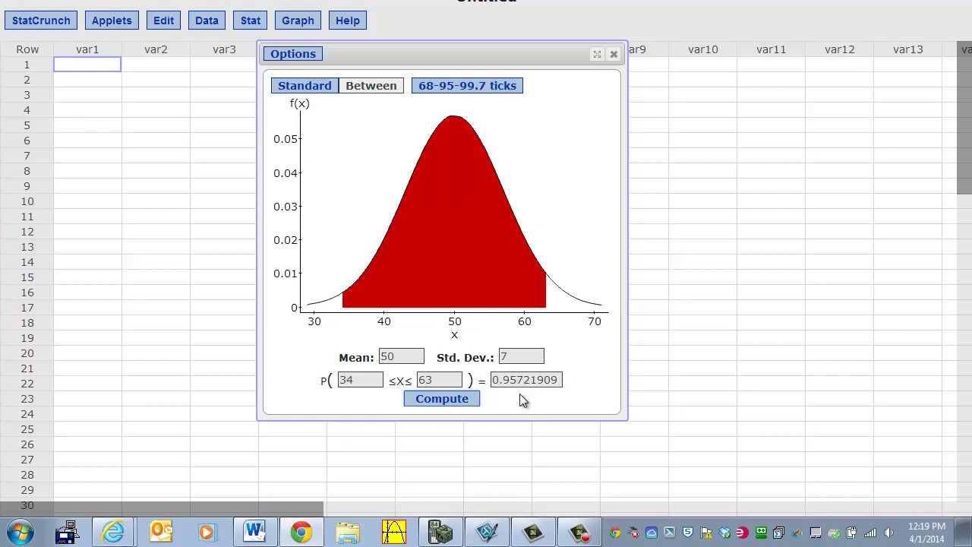
key("alt+Tab")
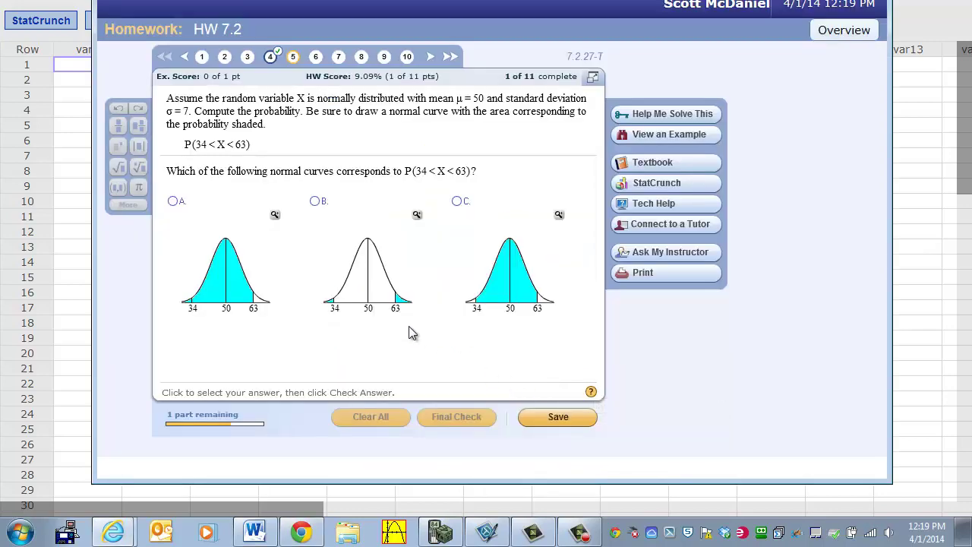
- Choose curve C as the shaded area for P(34 < X < 63) and submit it
left_click(457, 201)
left_click(452, 417)
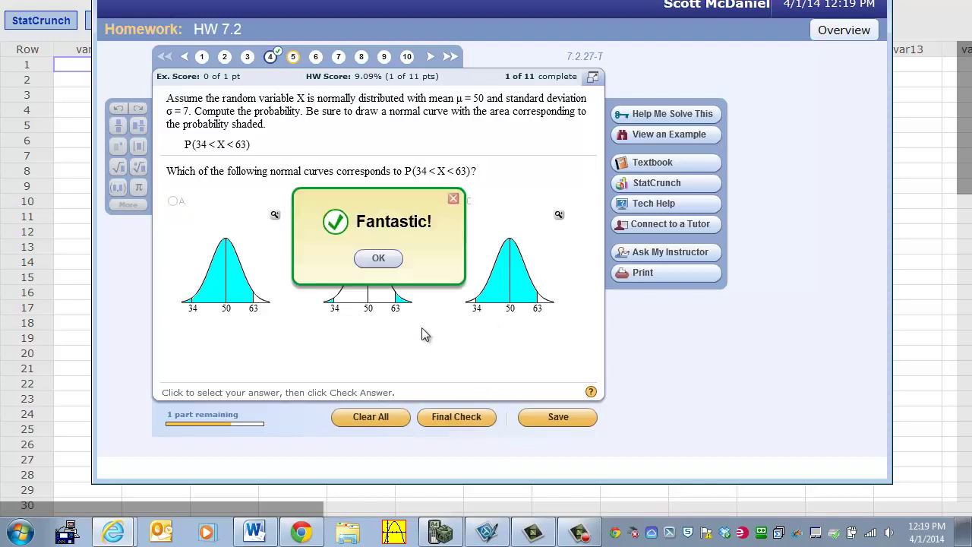
left_click(378, 258)
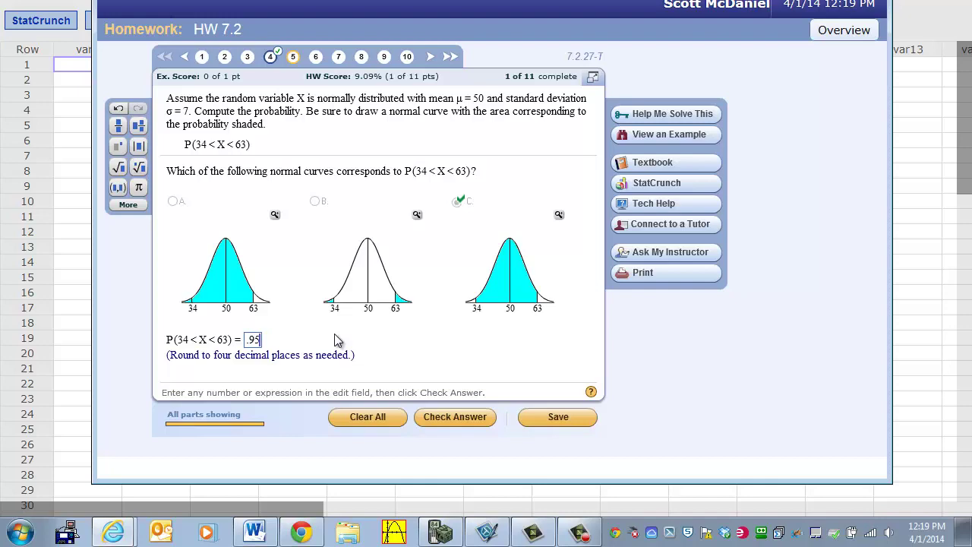
- Answer the probability as .9572 and check it, getting it marked correct
key("alt+Tab")
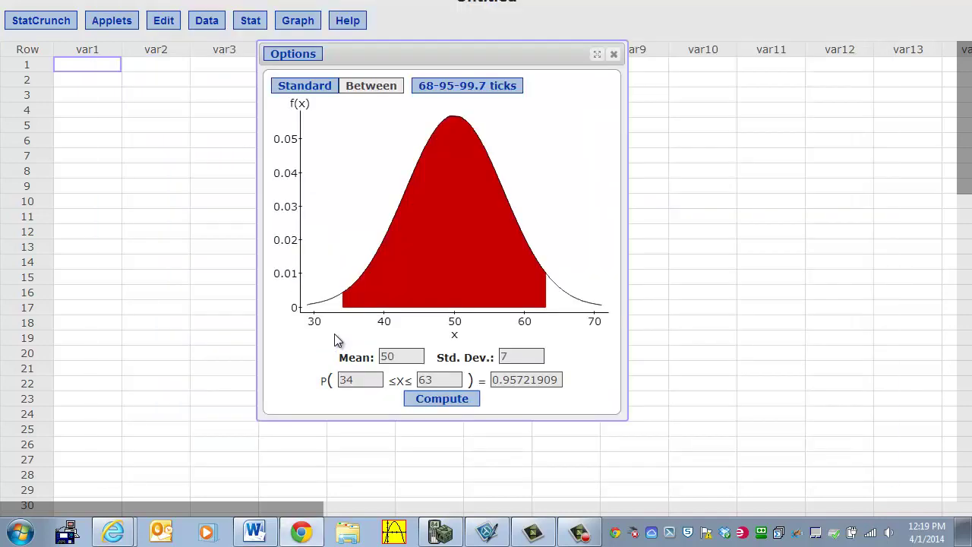
key("alt+Tab")
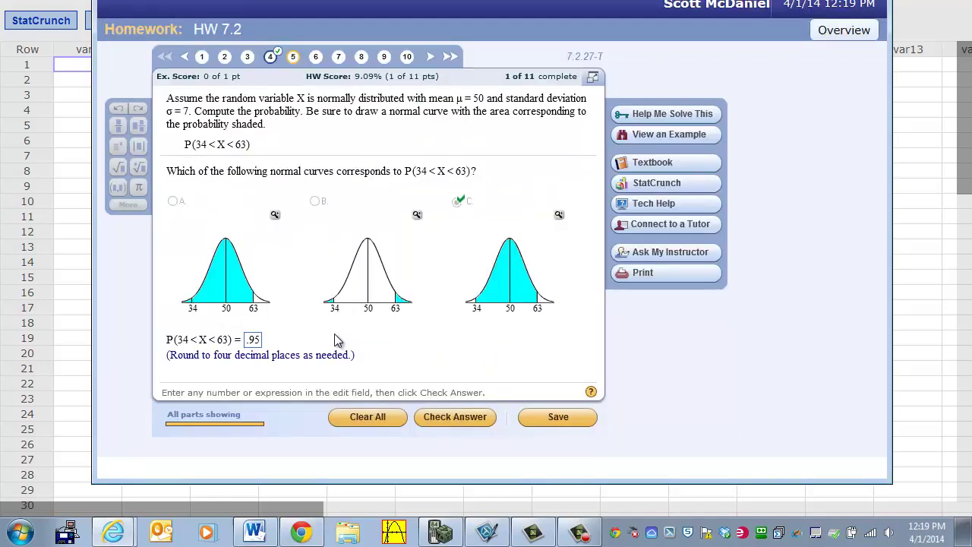
left_click(259, 342)
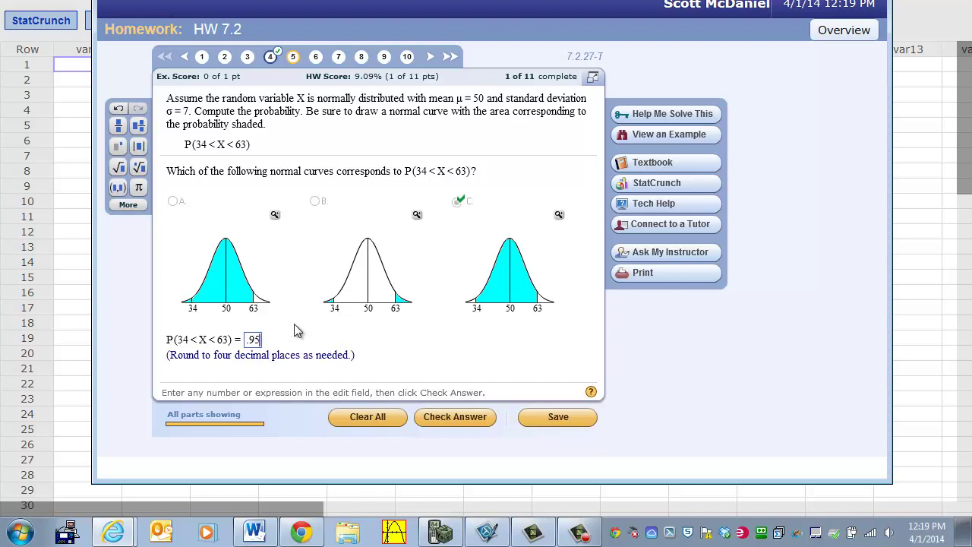
type("72")
left_click(486, 419)
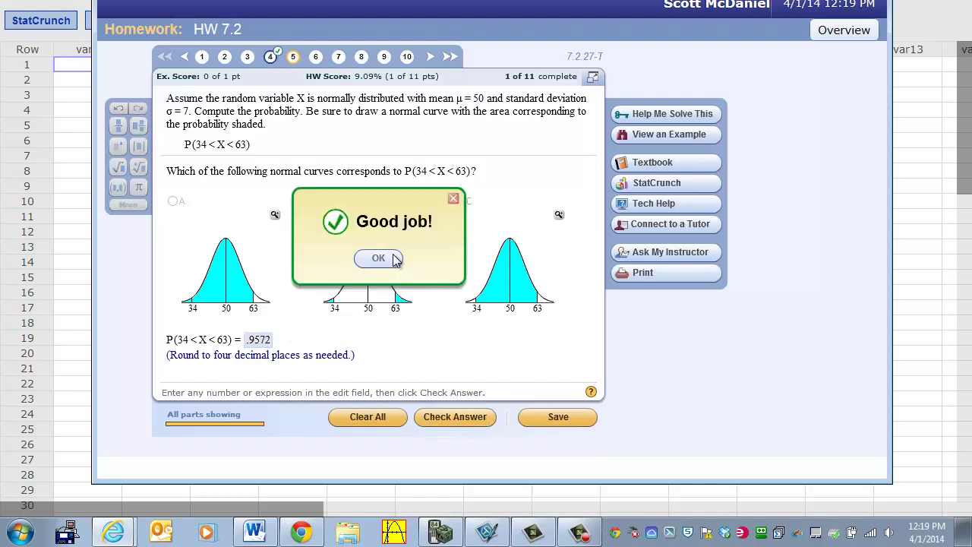
left_click(392, 259)
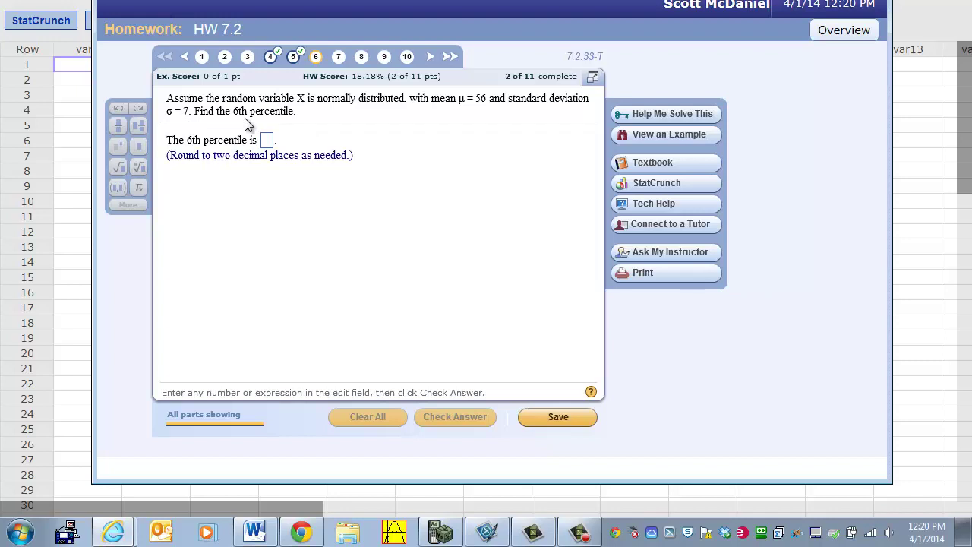
- Switch the Normal calculator to Standard mode and set the mean to 56
key("alt+Tab")
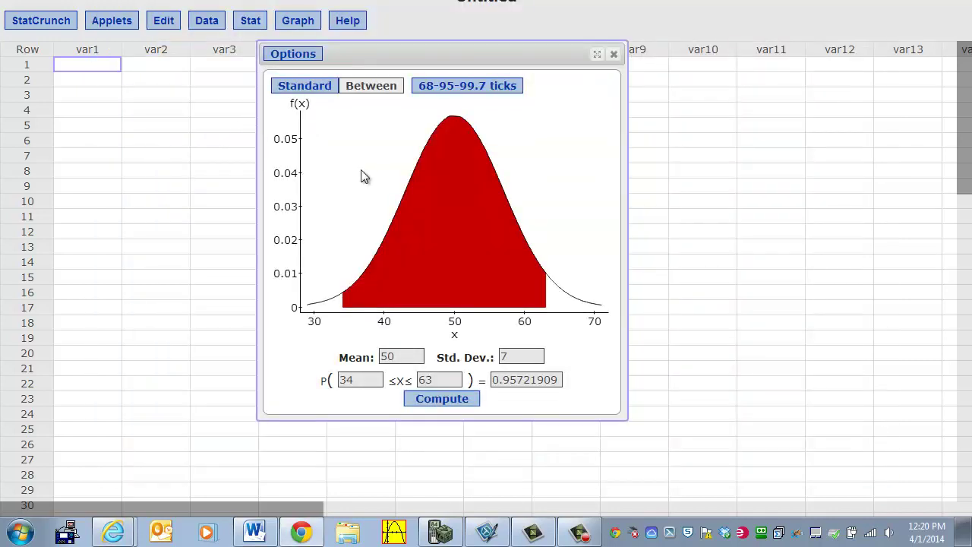
left_click(409, 356)
left_click(308, 88)
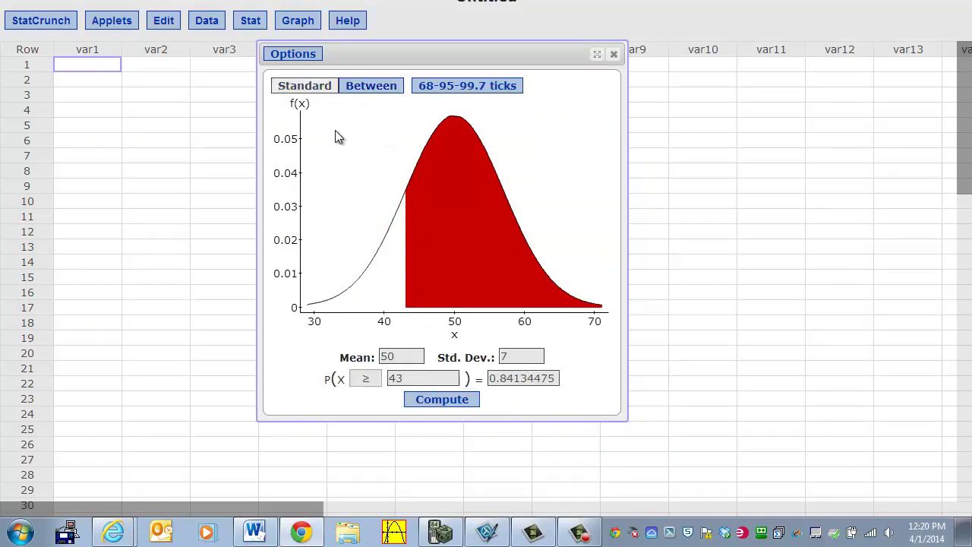
double_click(403, 357)
type("56")
key("alt+Tab")
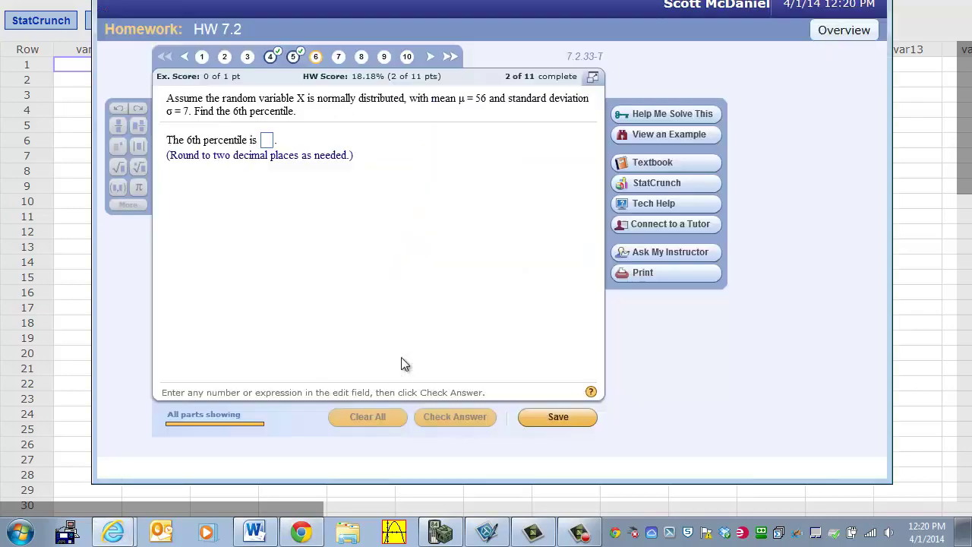
key("alt+Tab")
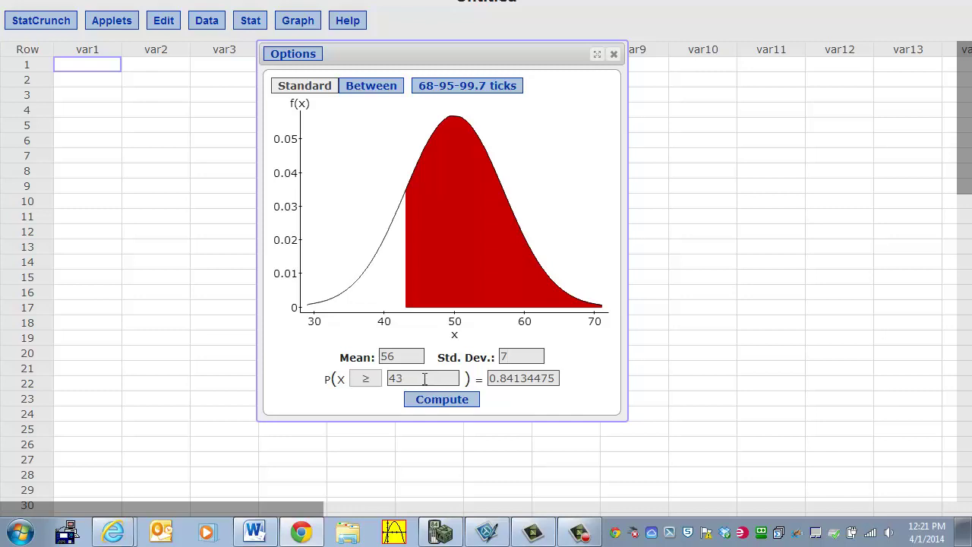
- Find the x with P(X ≤ x) = 0.06, giving 45.116585, then return to the homework
left_click_drag(426, 378, 383, 384)
key("BackSpace")
left_click(366, 380)
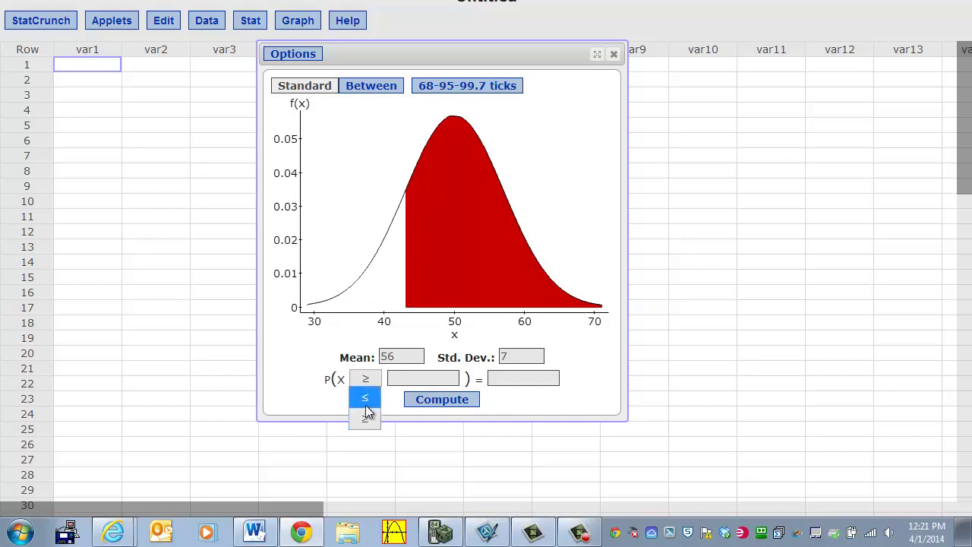
left_click(365, 399)
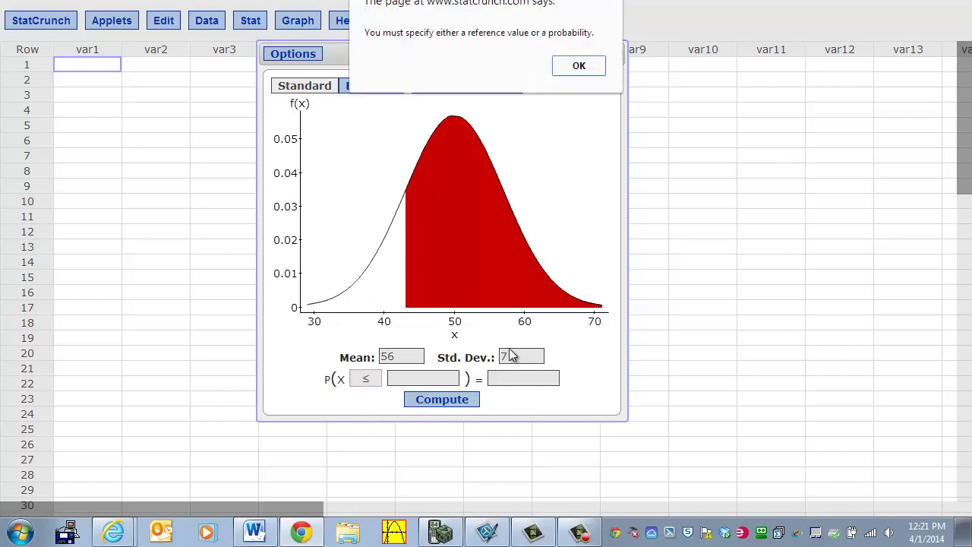
left_click(578, 66)
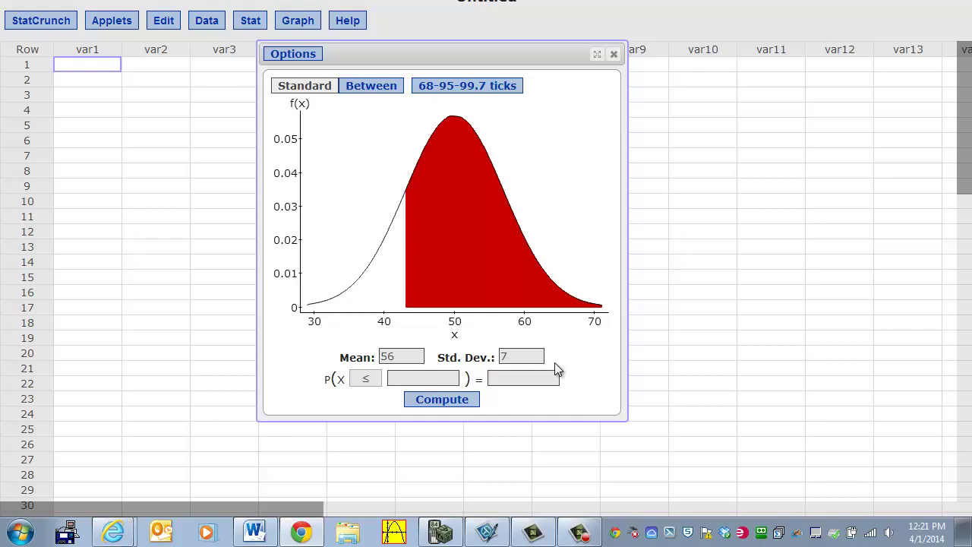
type(".06")
left_click(442, 400)
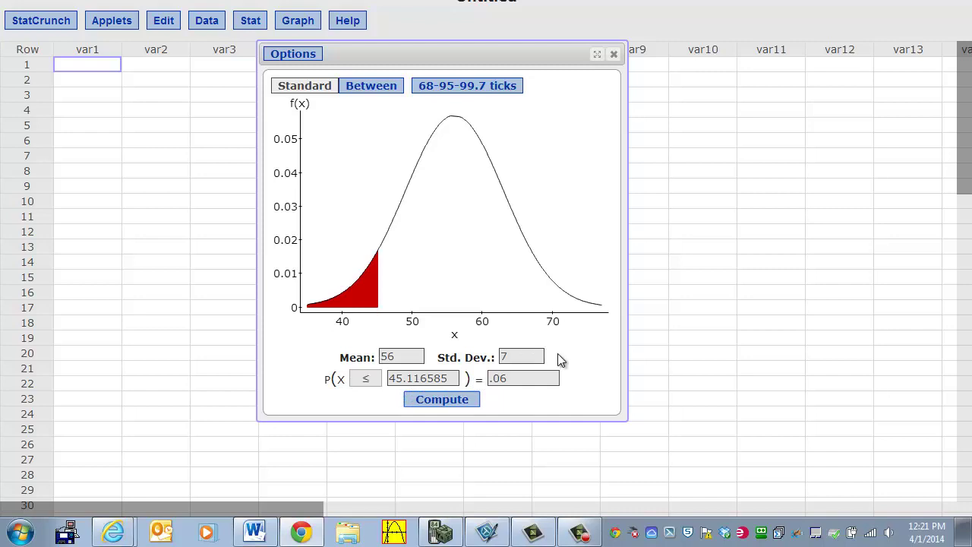
key("alt+Tab")
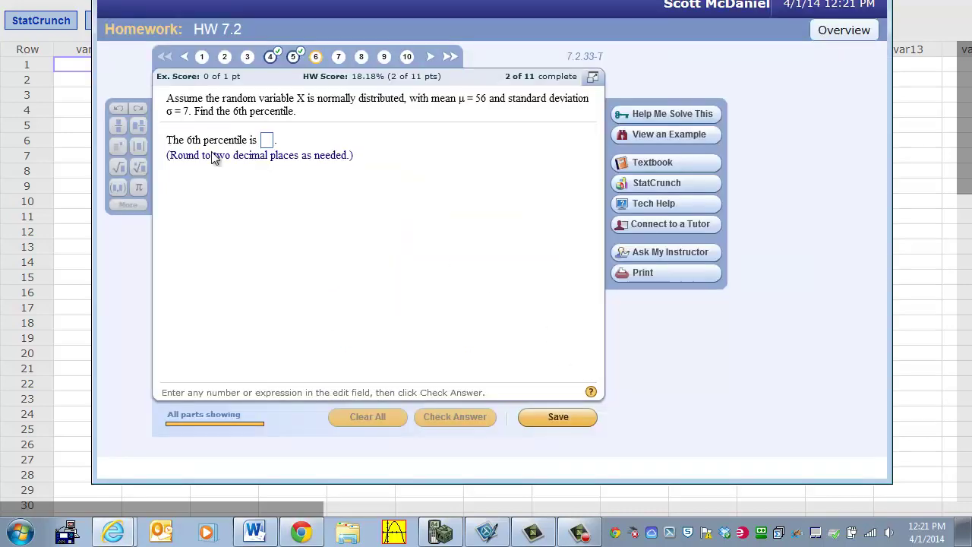
- Enter 45.12 as the 6th percentile and check it, getting it marked Excellent
left_click(267, 141)
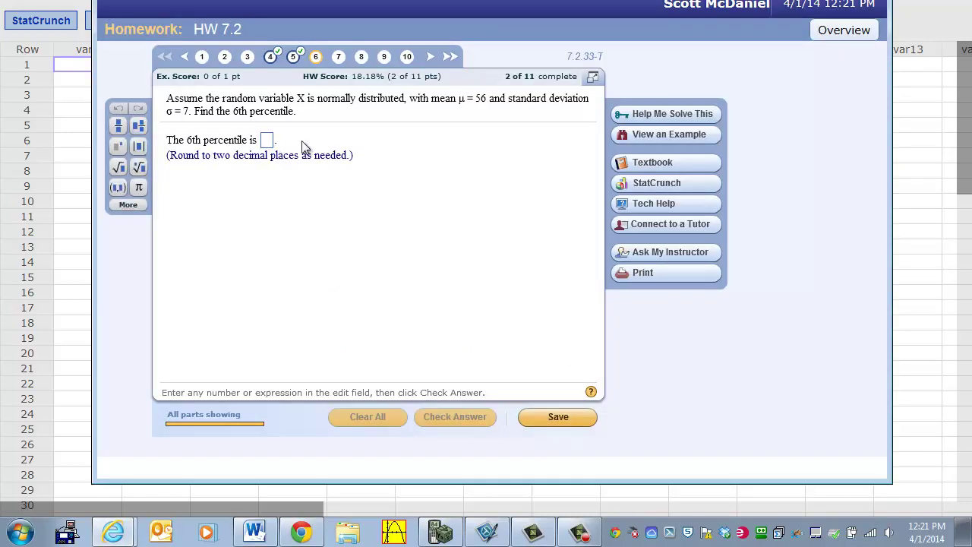
type("45.12")
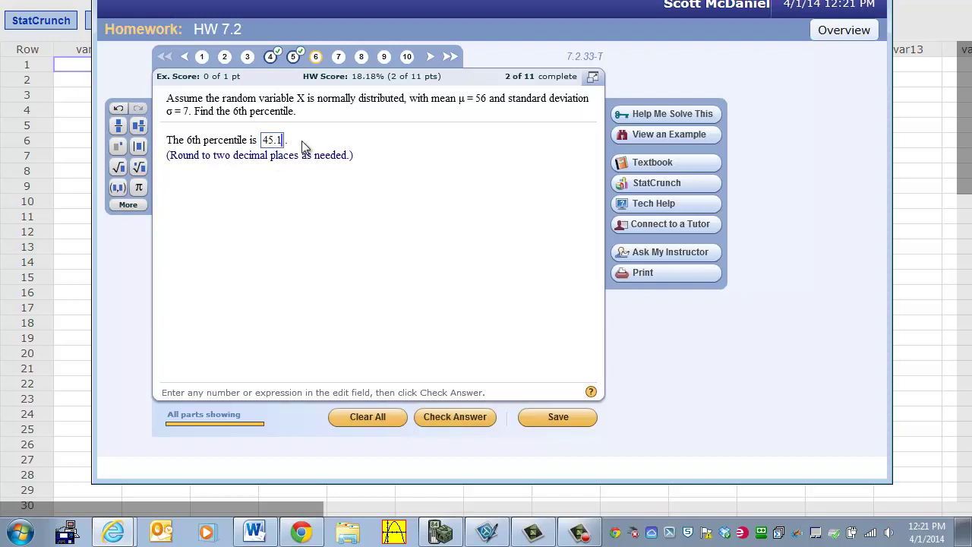
left_click(460, 419)
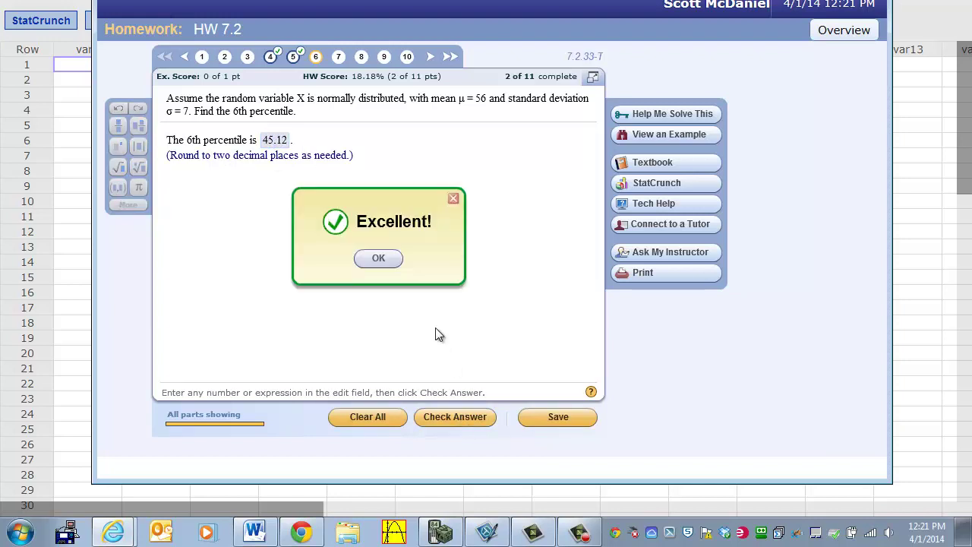
left_click(378, 259)
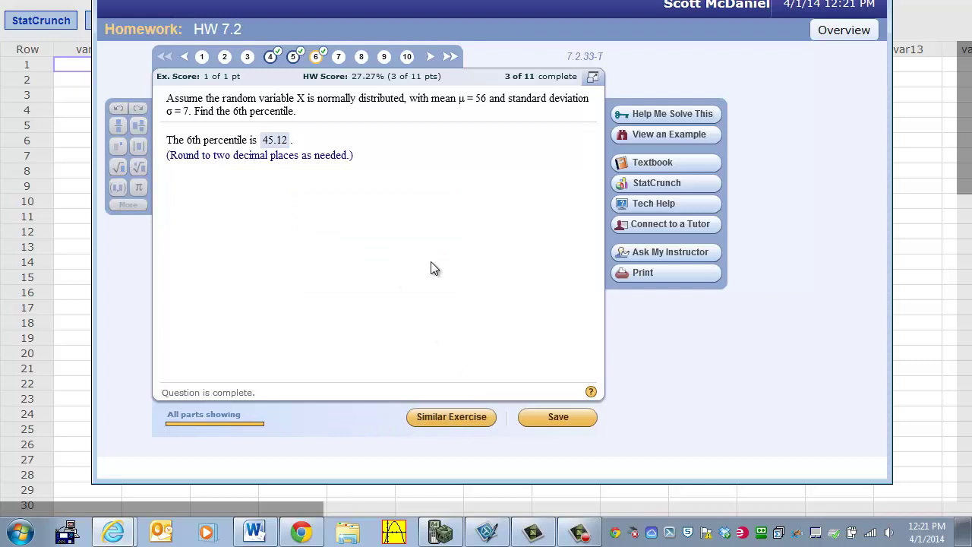